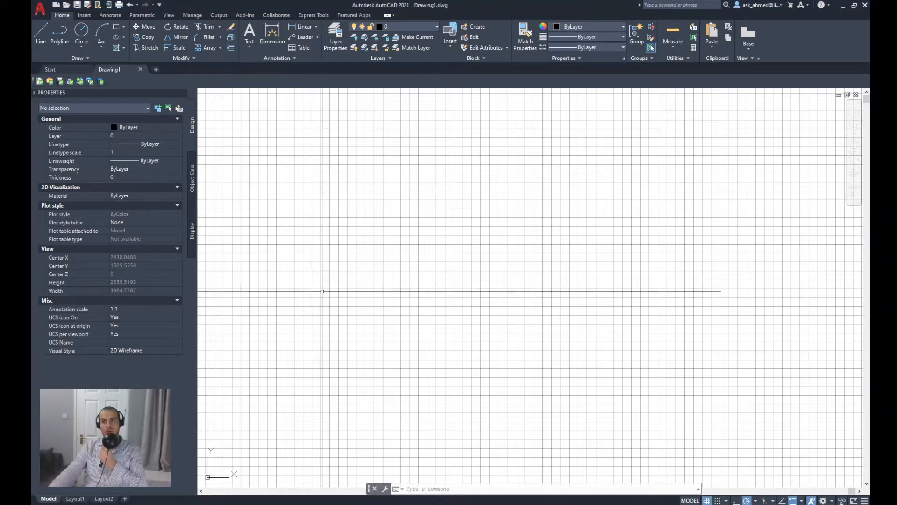
Draw two connected lines, the first about 712 units long at 340° and the second running down and back to the left
left_click(42, 37)
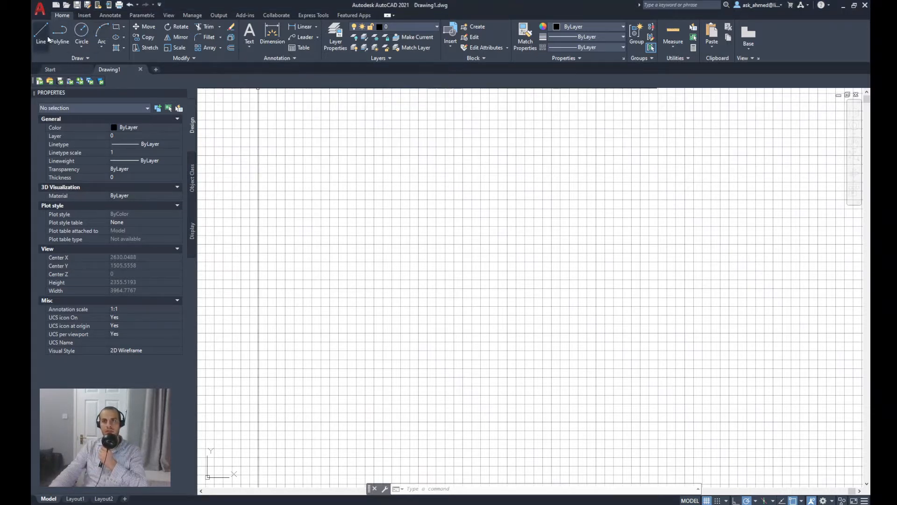
left_click(433, 156)
left_click(550, 199)
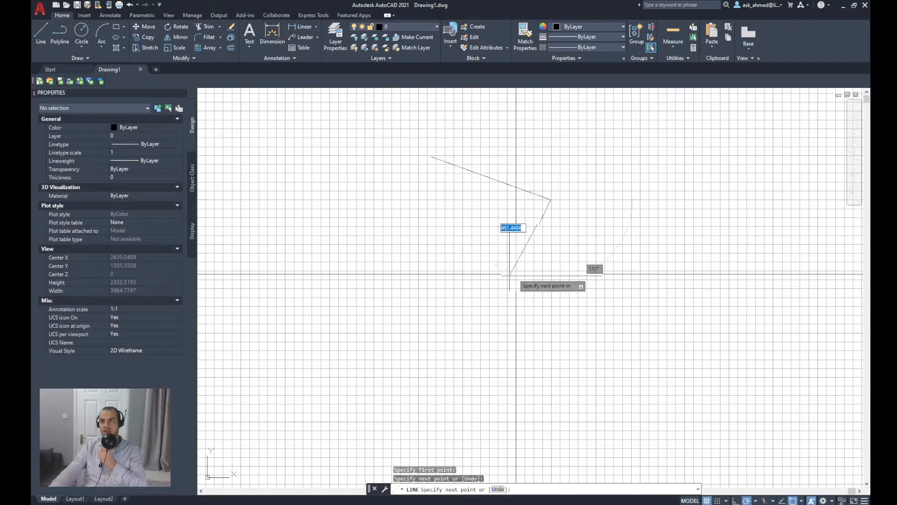
left_click(509, 299)
right_click(554, 300)
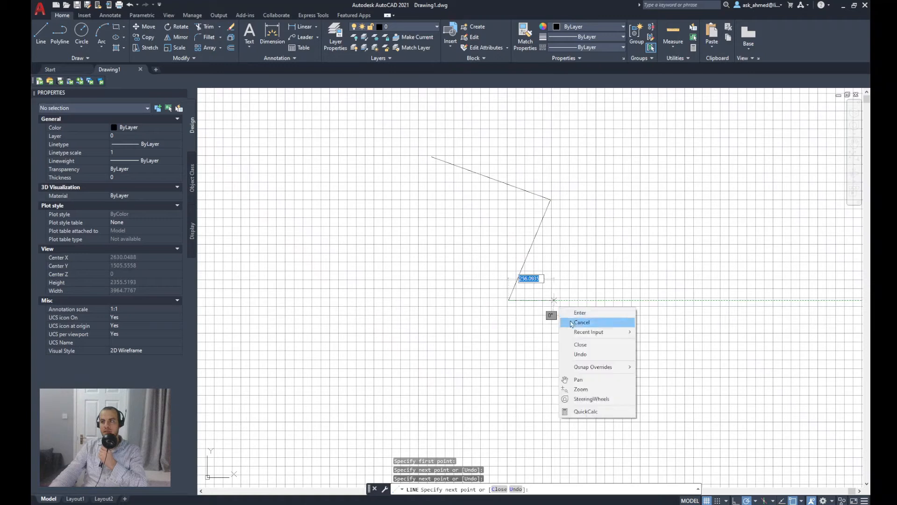
left_click(581, 312)
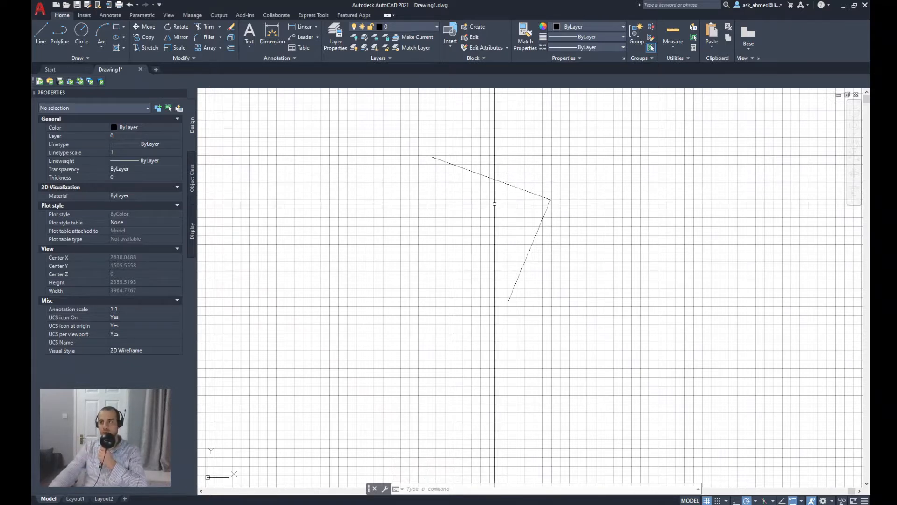
Join the two connected lines into a single polyline and check its object type
left_click(510, 185)
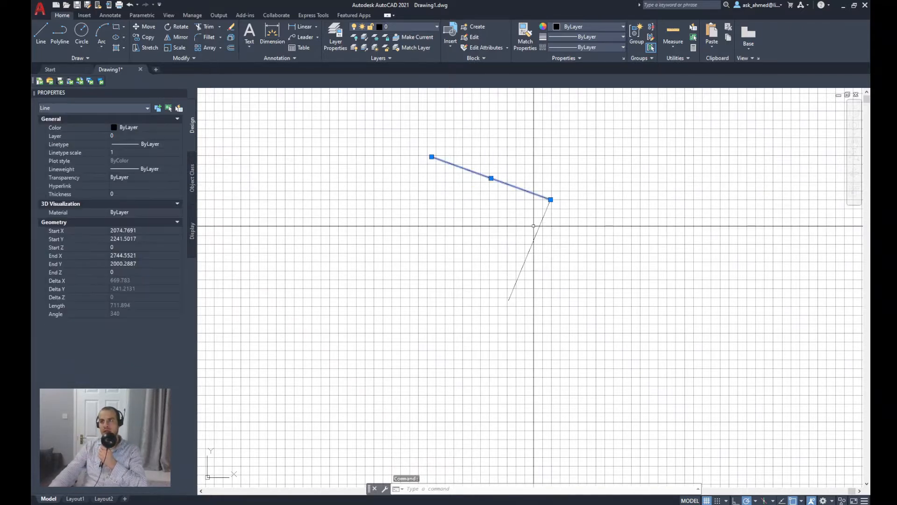
left_click(534, 238)
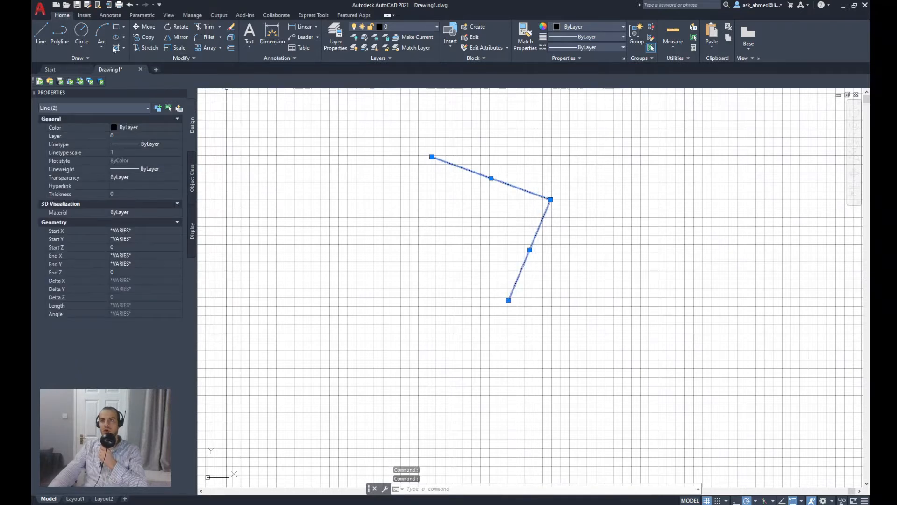
left_click(181, 58)
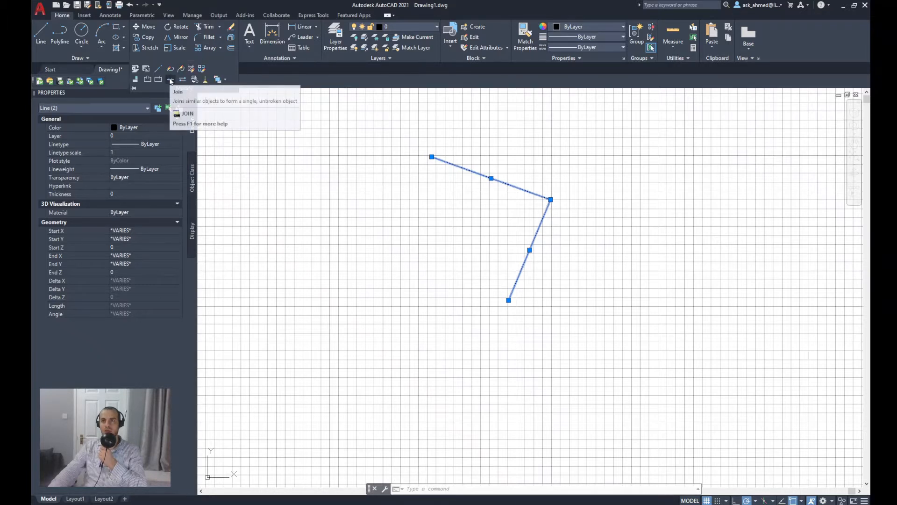
left_click(170, 80)
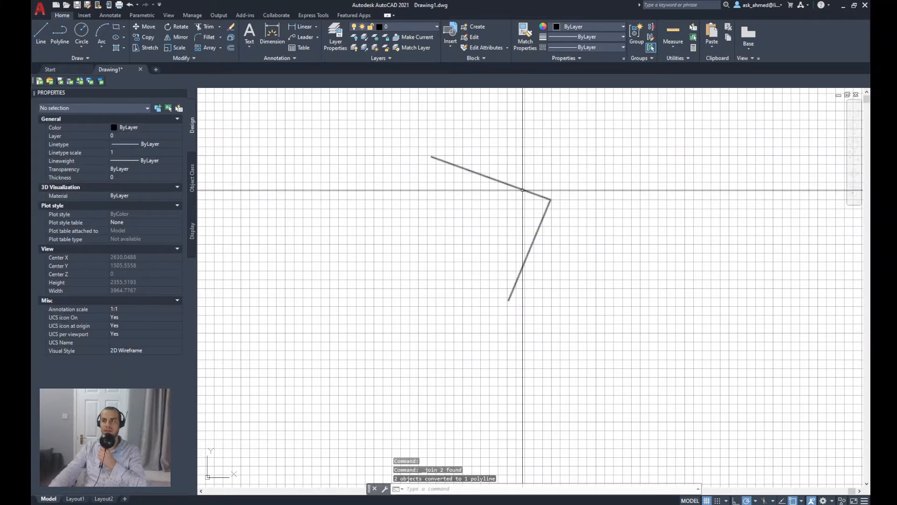
left_click(522, 190)
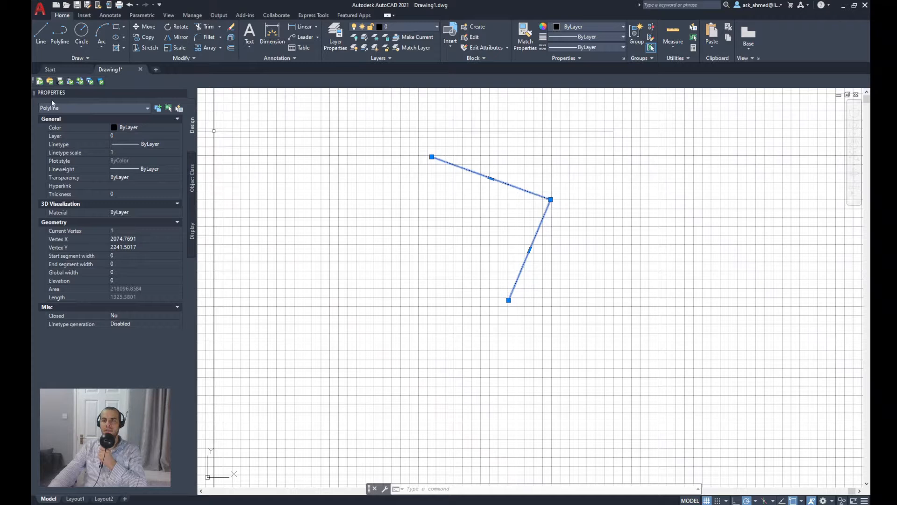
key("Escape")
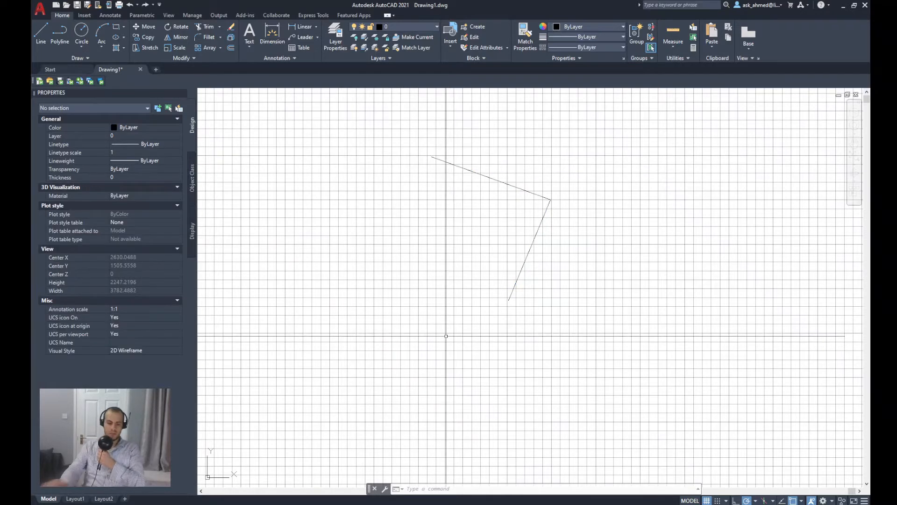
type("l")
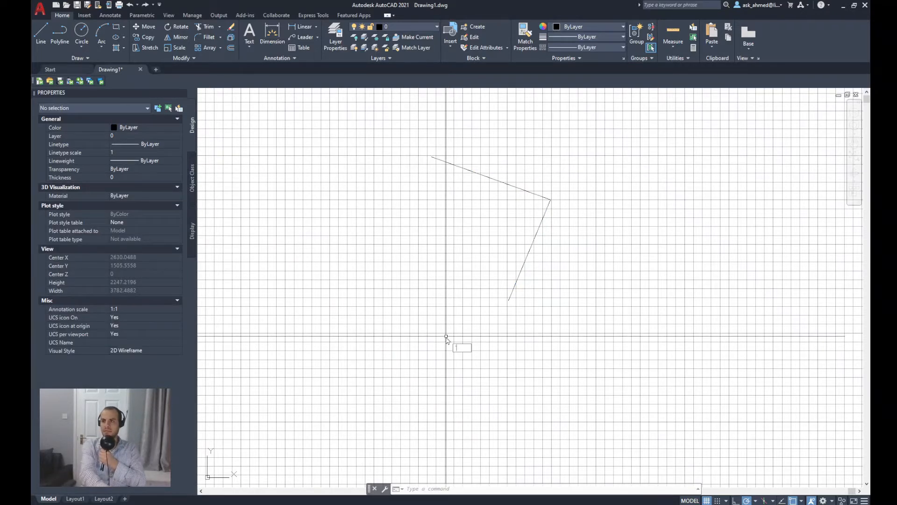
key("Escape")
left_click(445, 275)
key("Escape")
key("Escape")
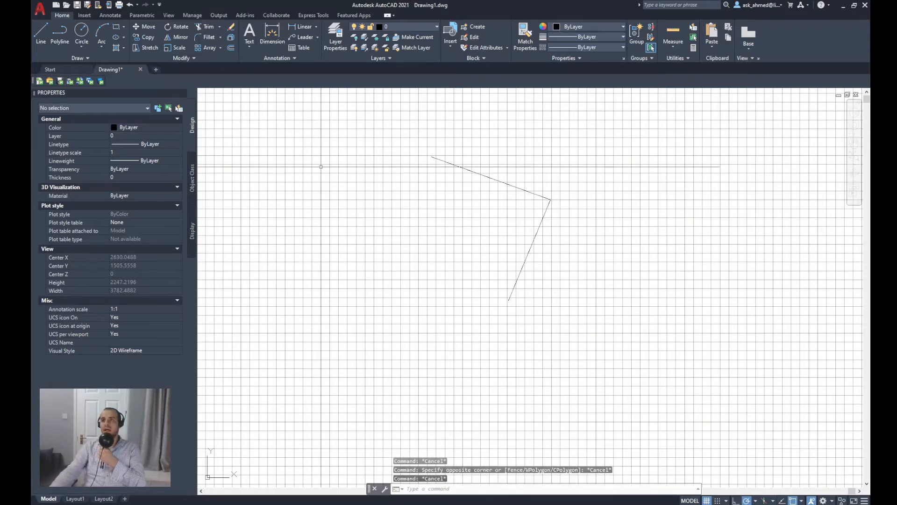
Draw a three-segment polyline about 1936 units long on the open side, from the existing polyline's lower endpoint around to its upper endpoint
left_click(61, 36)
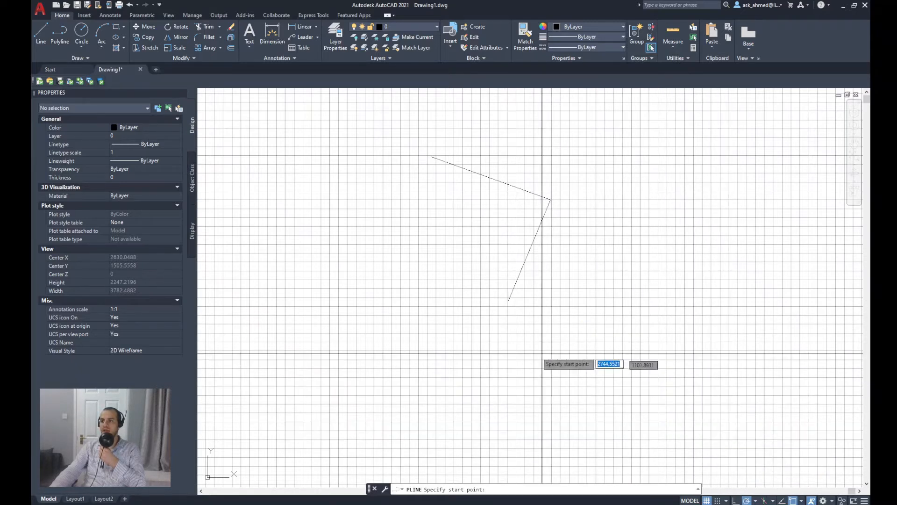
left_click(509, 300)
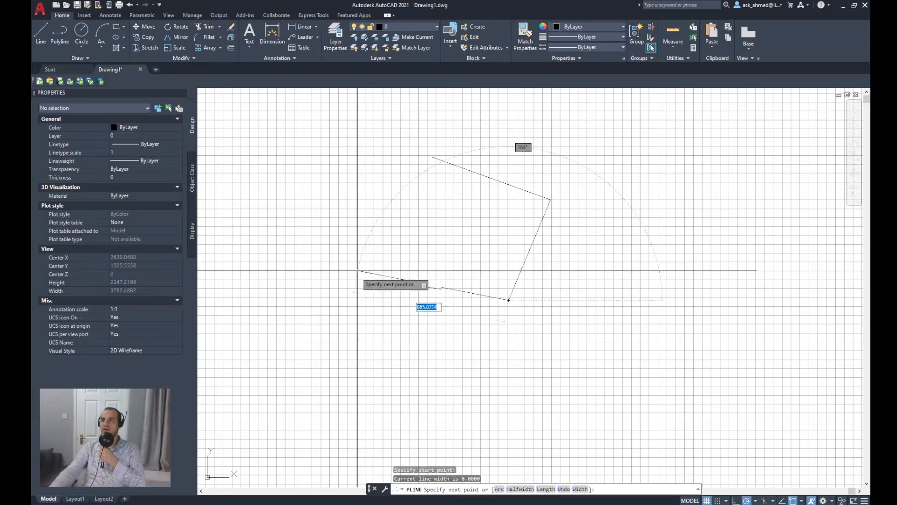
left_click(343, 276)
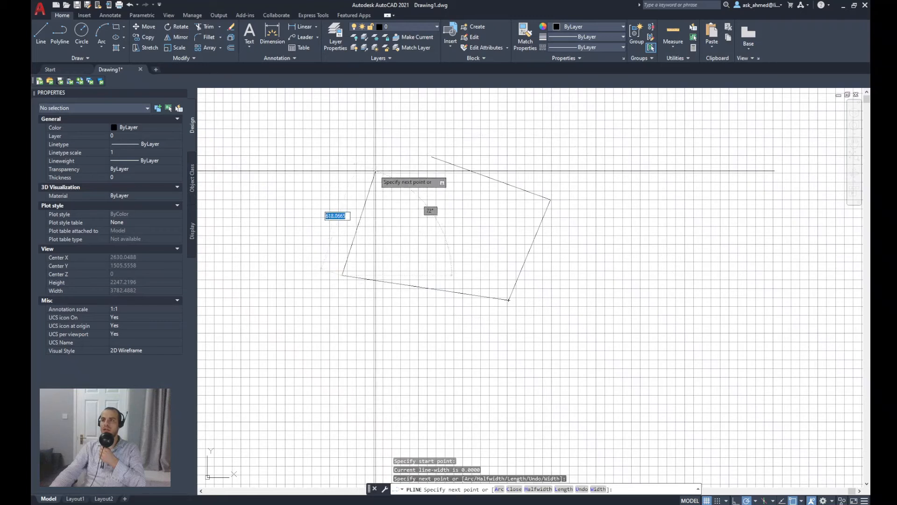
left_click(351, 186)
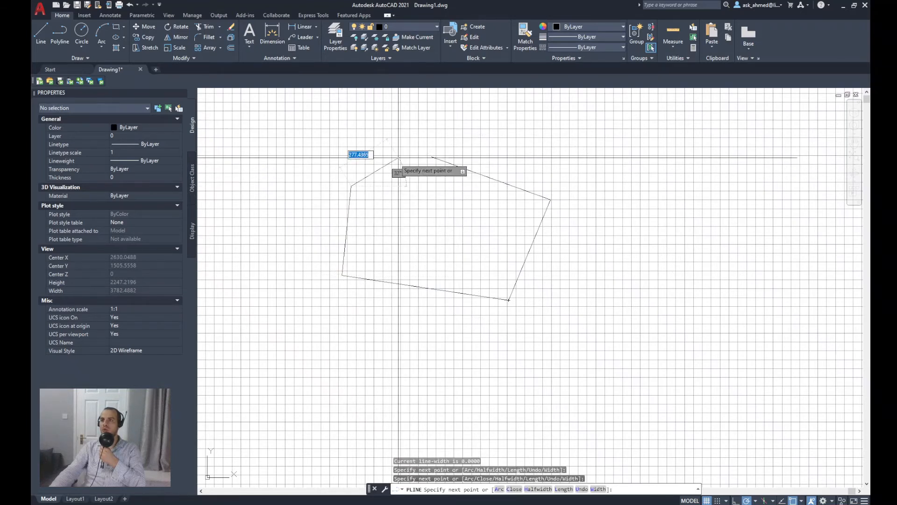
left_click(432, 157)
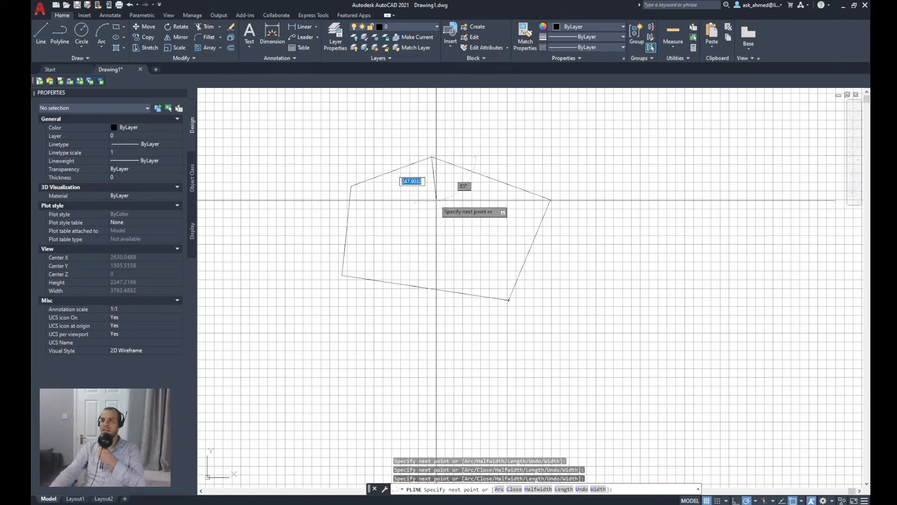
key("Return")
Select the two-segment and three-segment polylines one after the other to inspect whether they are separate objects
left_click(419, 312)
left_click(380, 330)
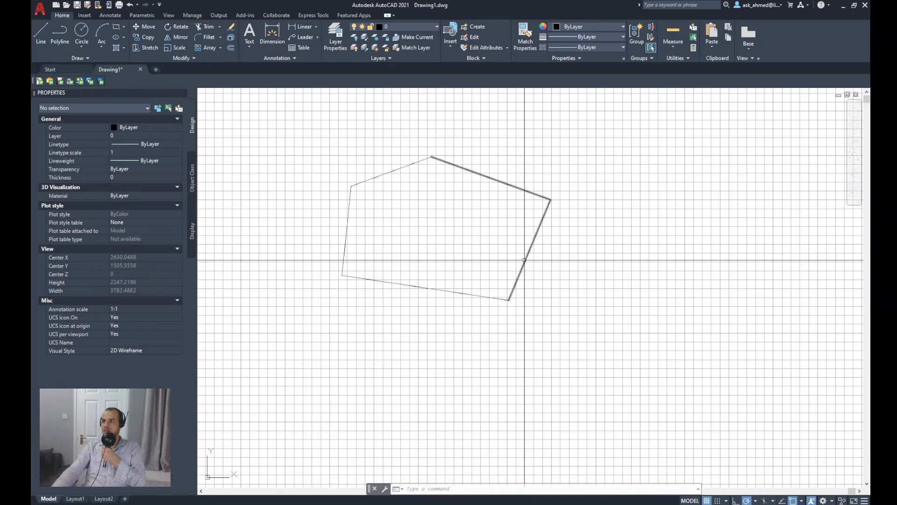
left_click(524, 260)
key("Escape")
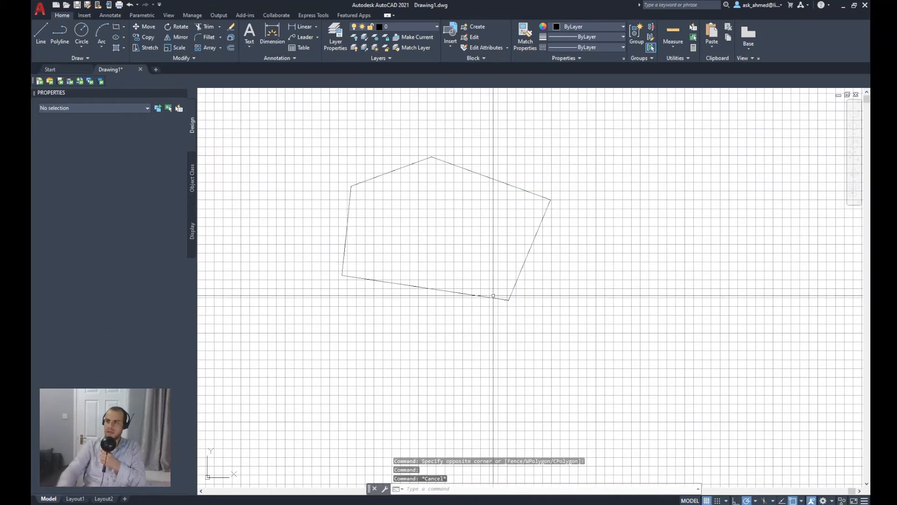
left_click(457, 292)
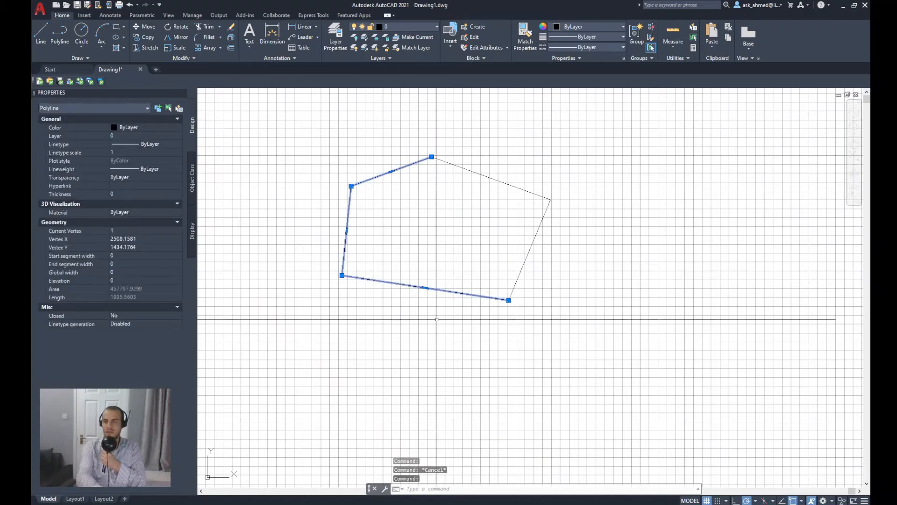
key("Escape")
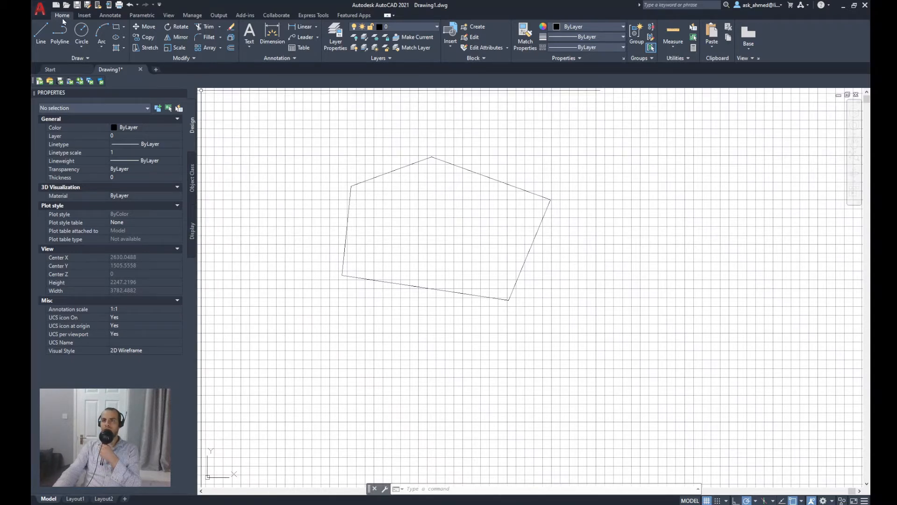
Join the two-segment polyline to the three-segment one with the Join option of Edit Polyline, and select the combined shape to check it
left_click(192, 58)
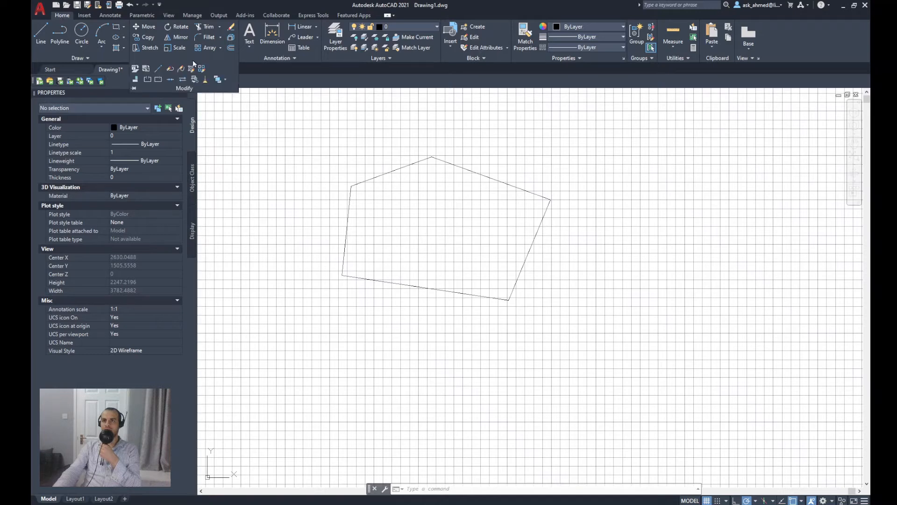
left_click(170, 69)
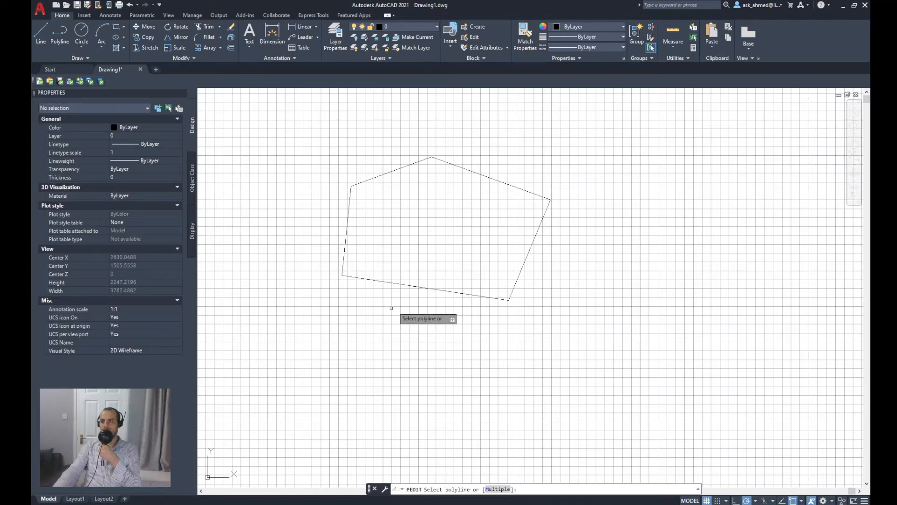
left_click(423, 289)
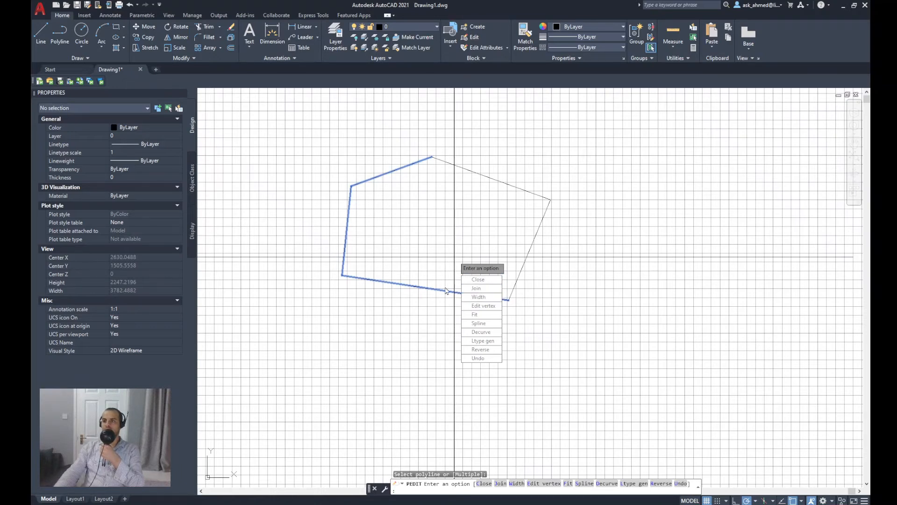
left_click(476, 287)
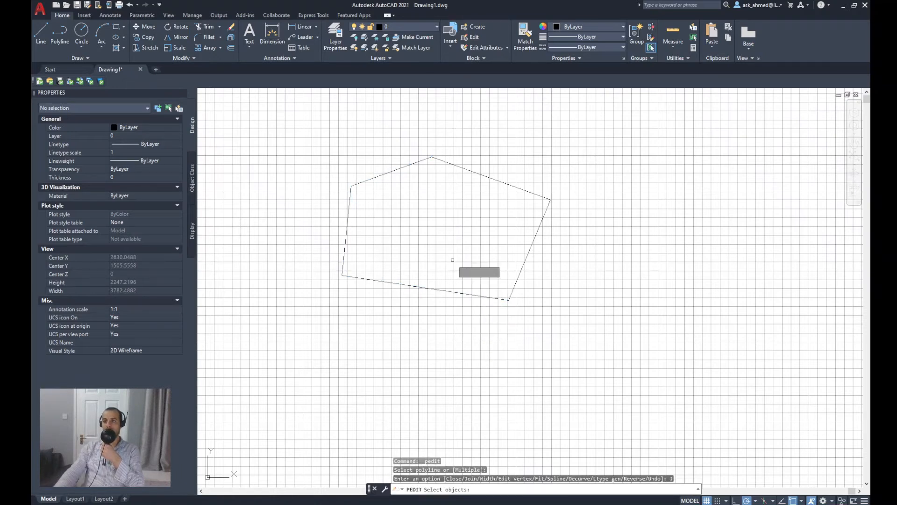
left_click(511, 187)
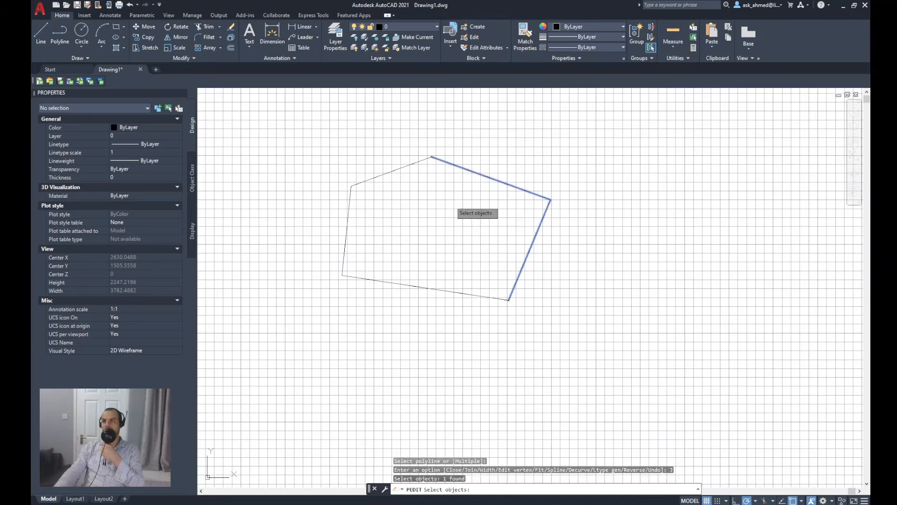
key("Return")
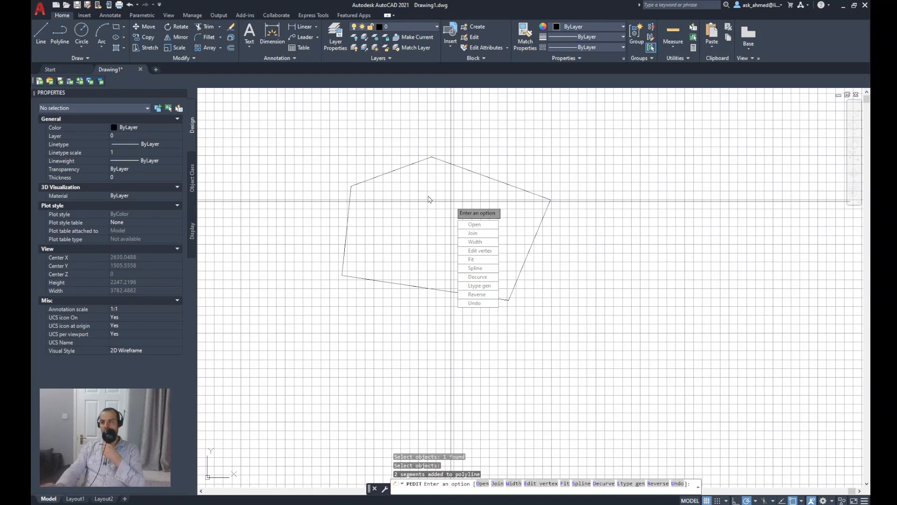
key("Return")
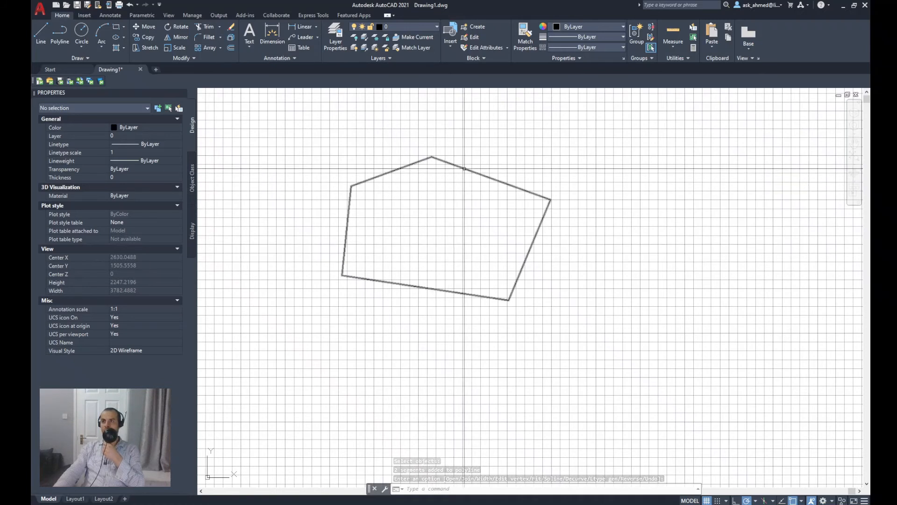
mouse_move(464, 168)
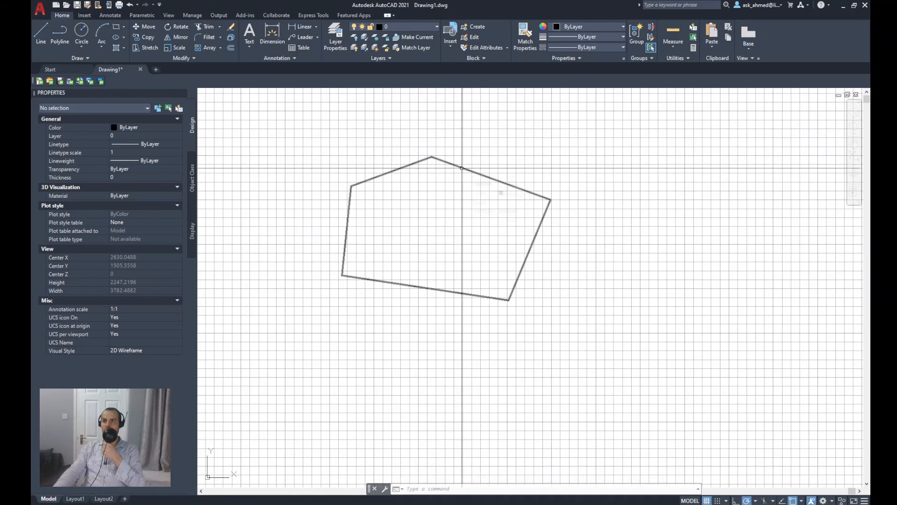
left_click(462, 168)
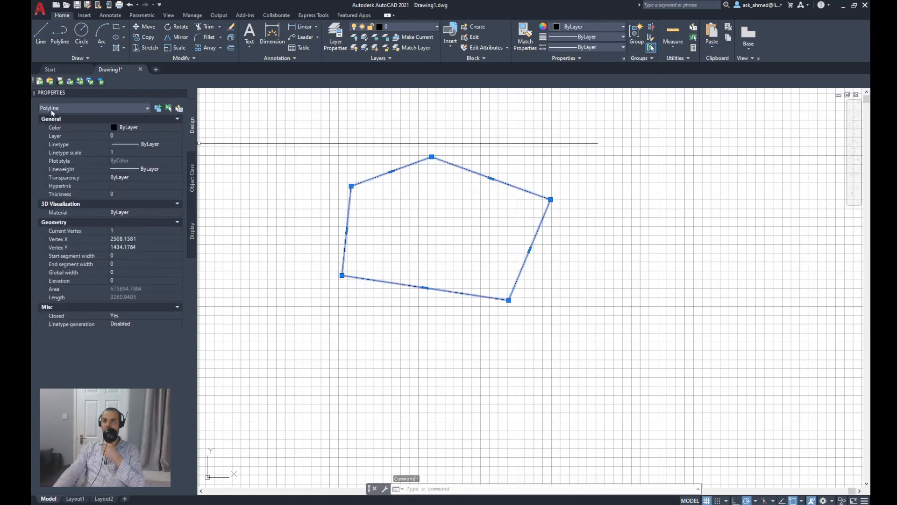